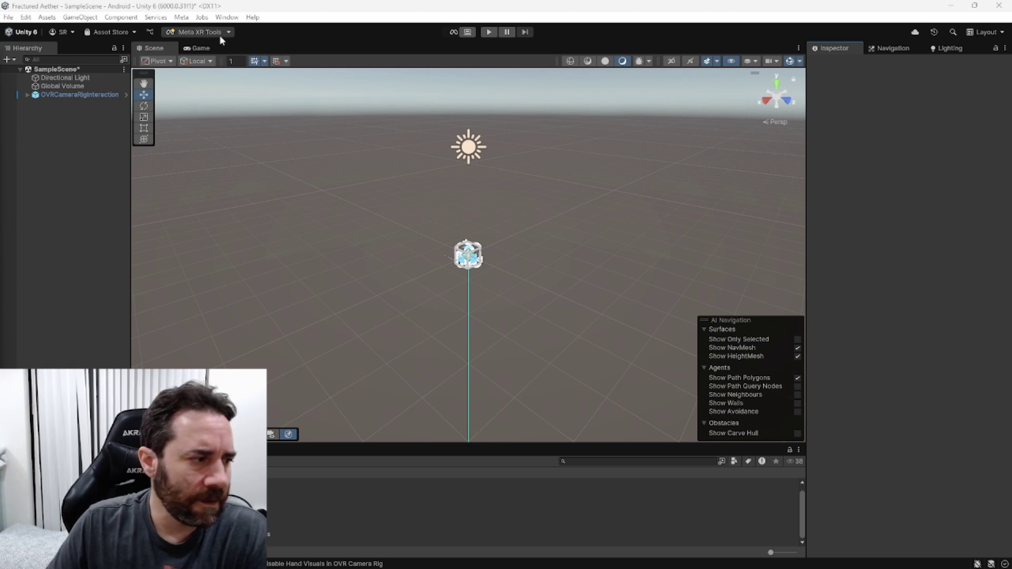
# From Meta XR Building Blocks, add the Teleport block with the Nav Mesh variant confirmed.
pyautogui.click(220, 36)
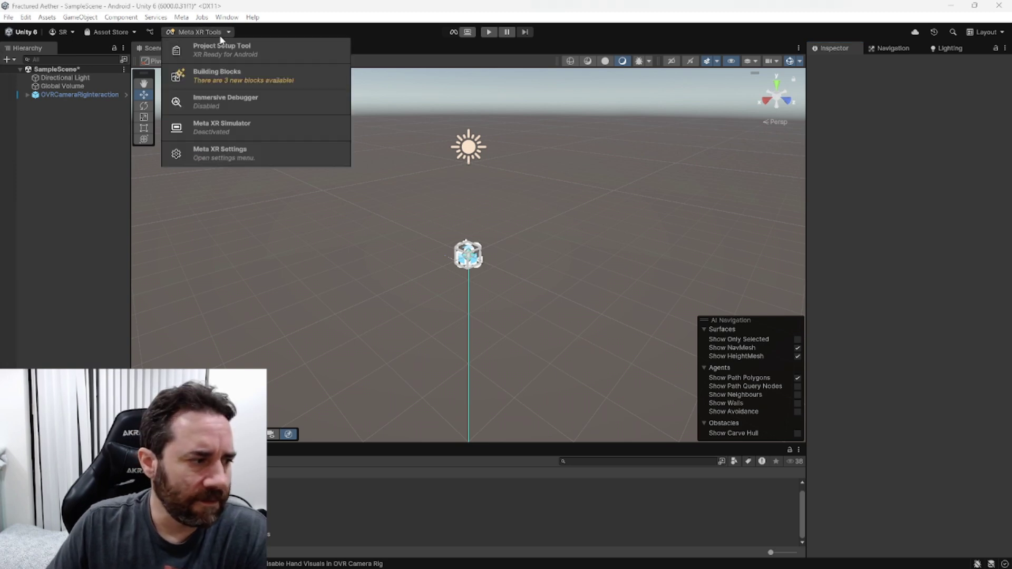
pyautogui.click(242, 80)
pyautogui.scroll(-3, 389, 275)
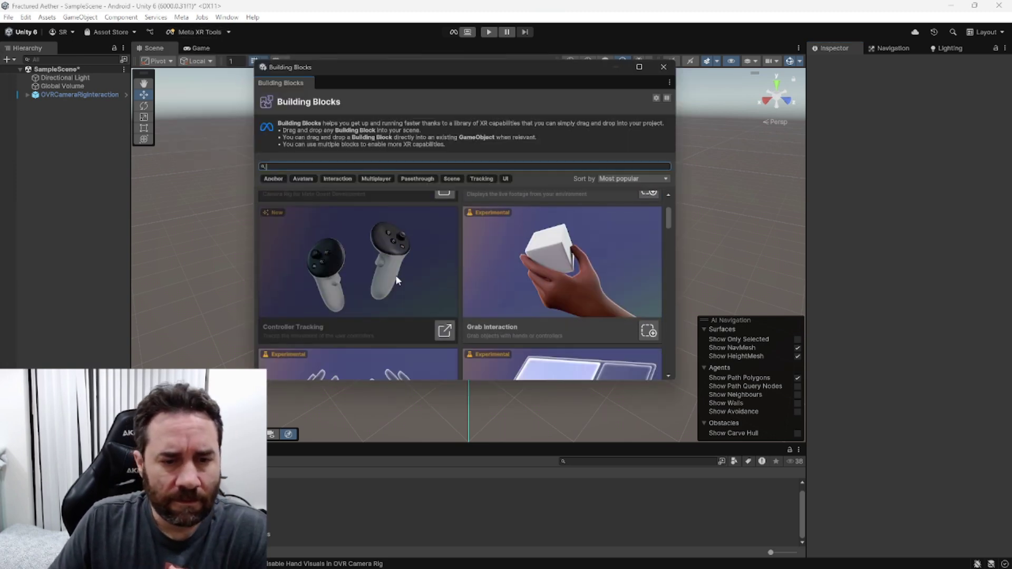
pyautogui.scroll(-6, 397, 279)
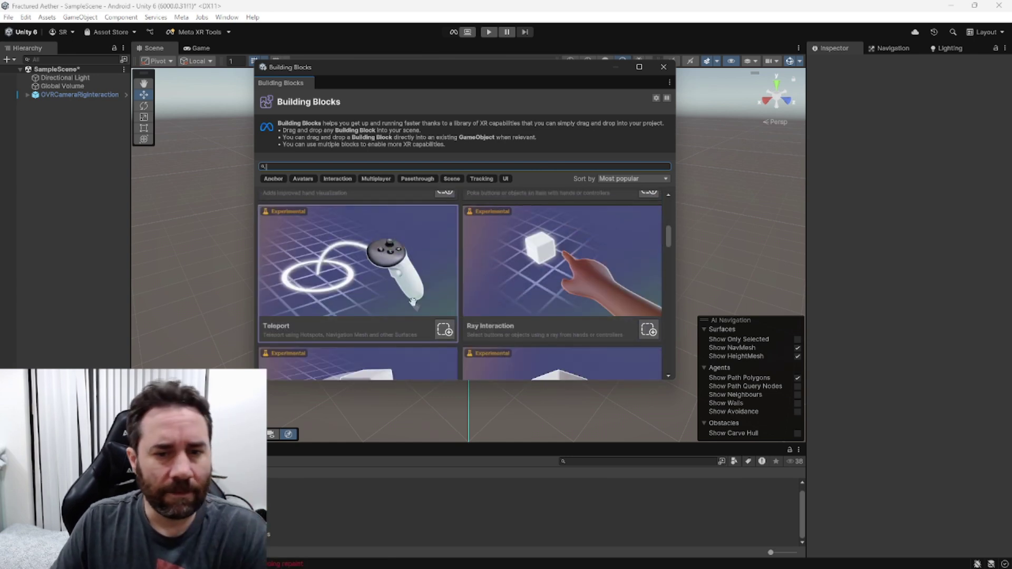
pyautogui.click(445, 329)
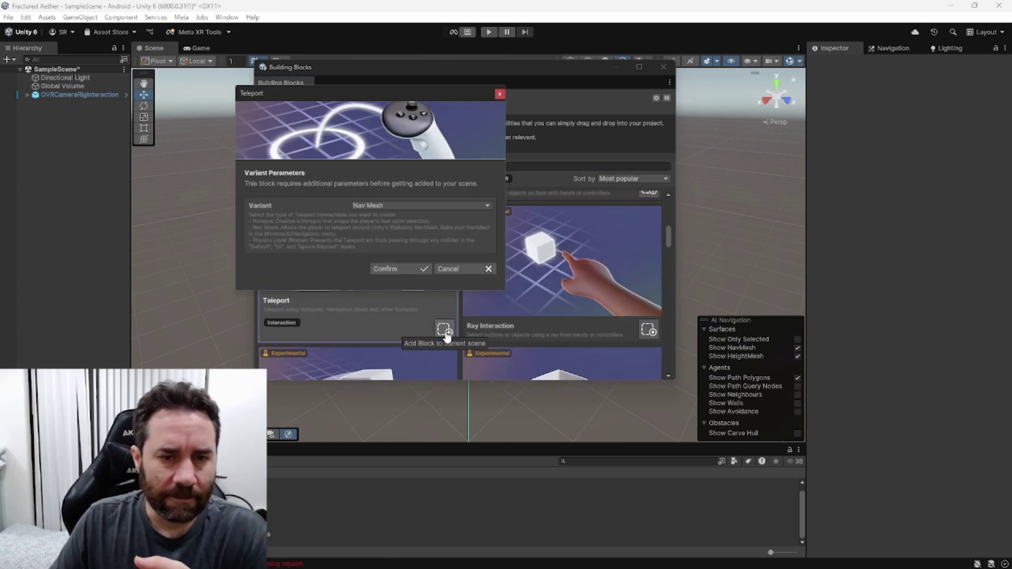
pyautogui.click(387, 207)
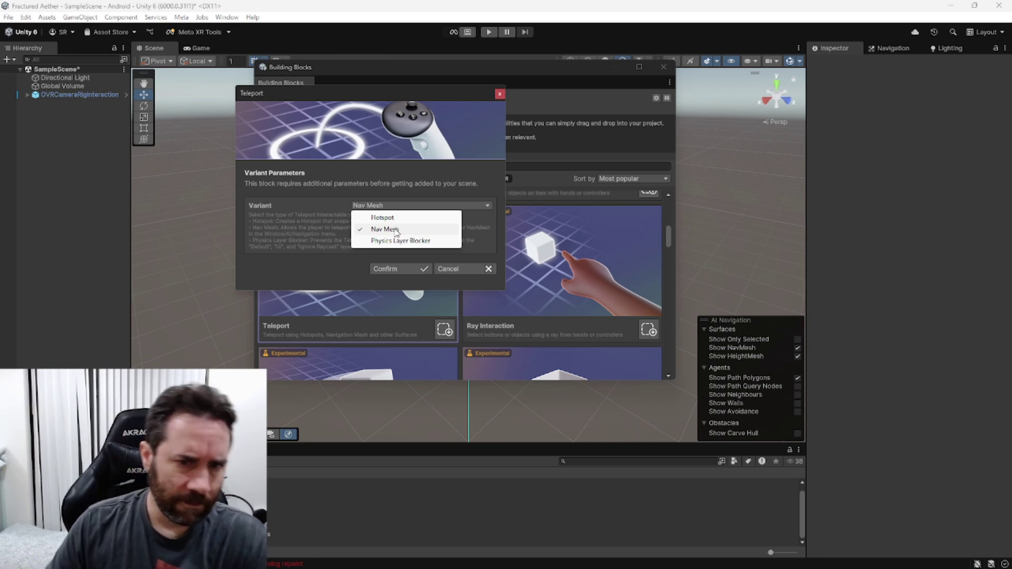
pyautogui.click(395, 229)
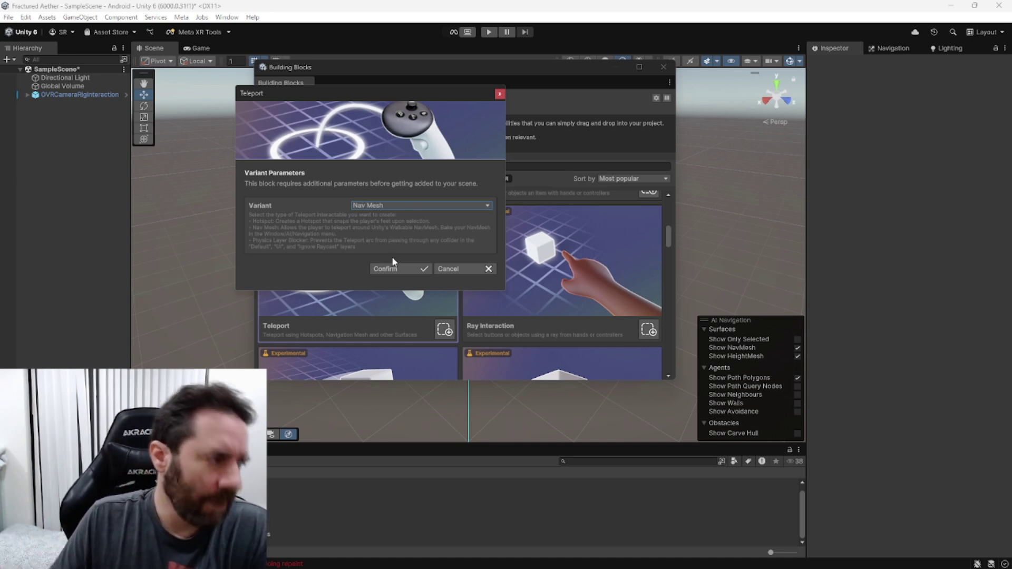
pyautogui.click(387, 268)
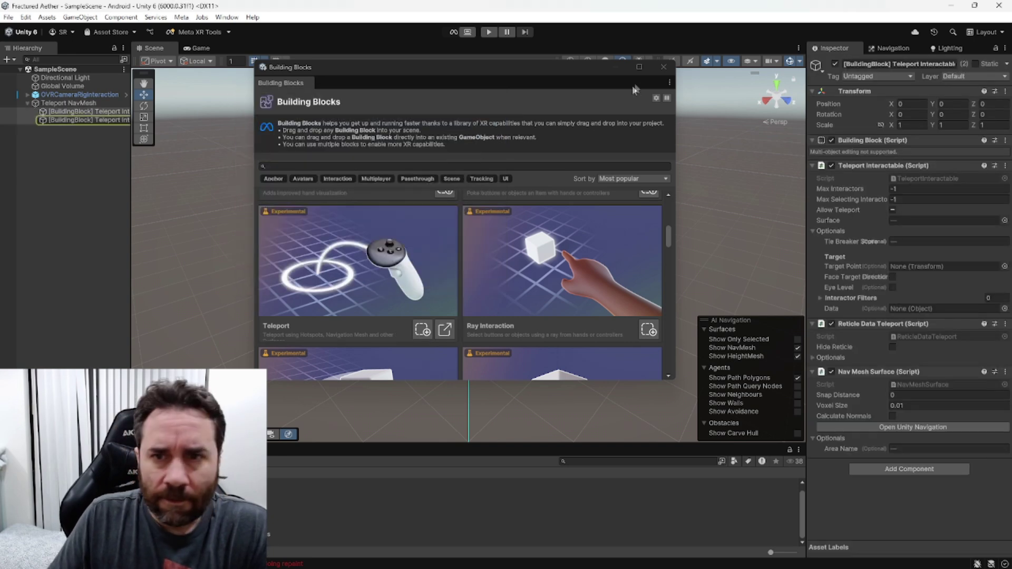
# Close Building Blocks and create a Plane and a Cube from the Hierarchy's 3D Object menu.
pyautogui.click(663, 67)
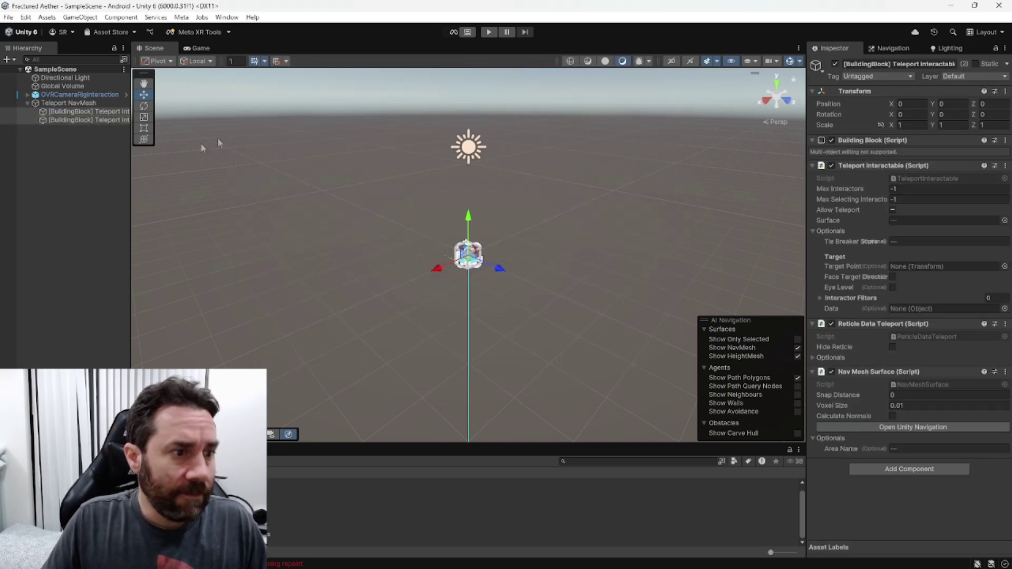
pyautogui.rightClick(75, 162)
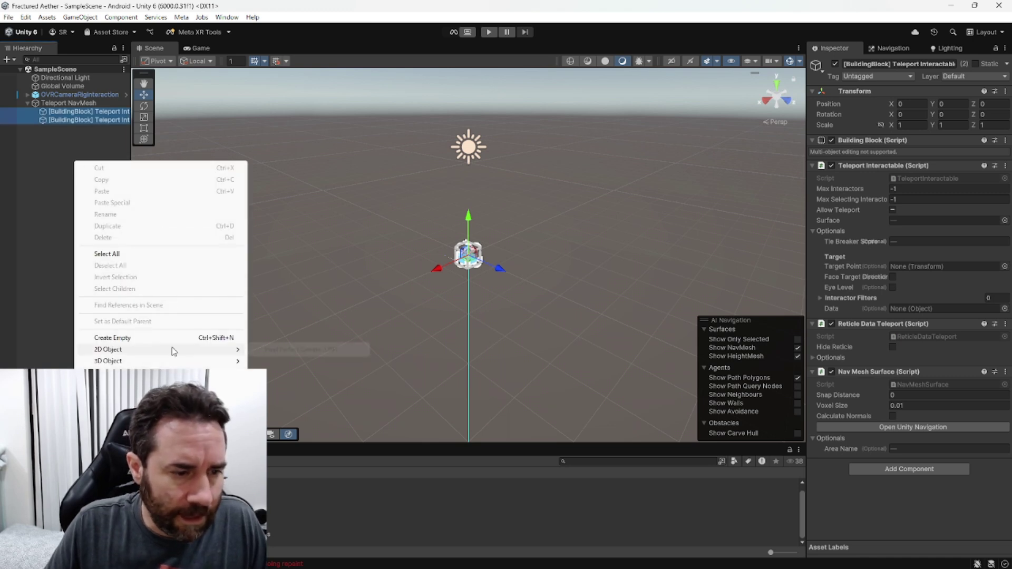
pyautogui.moveTo(179, 361)
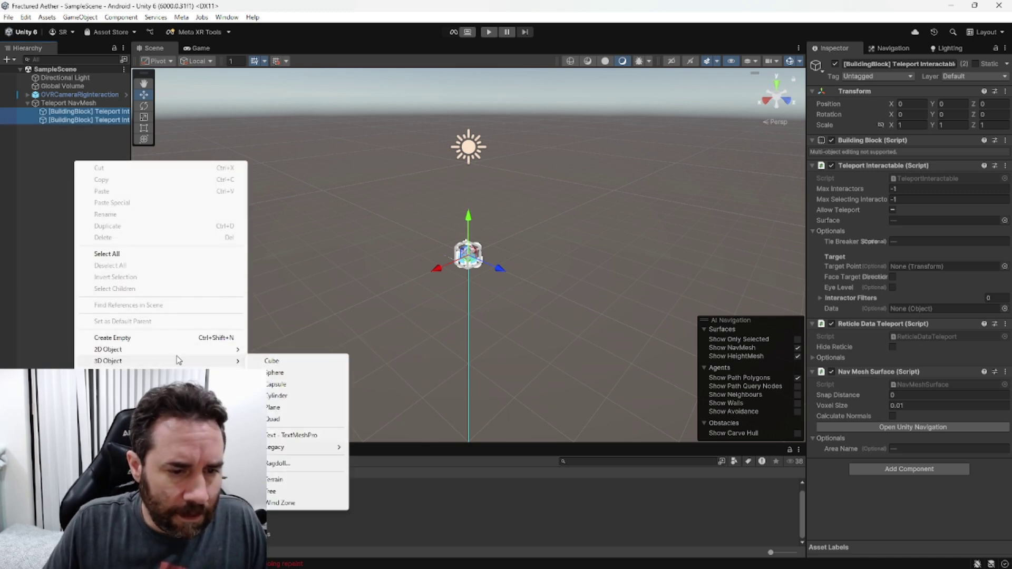
pyautogui.click(282, 409)
pyautogui.rightClick(62, 154)
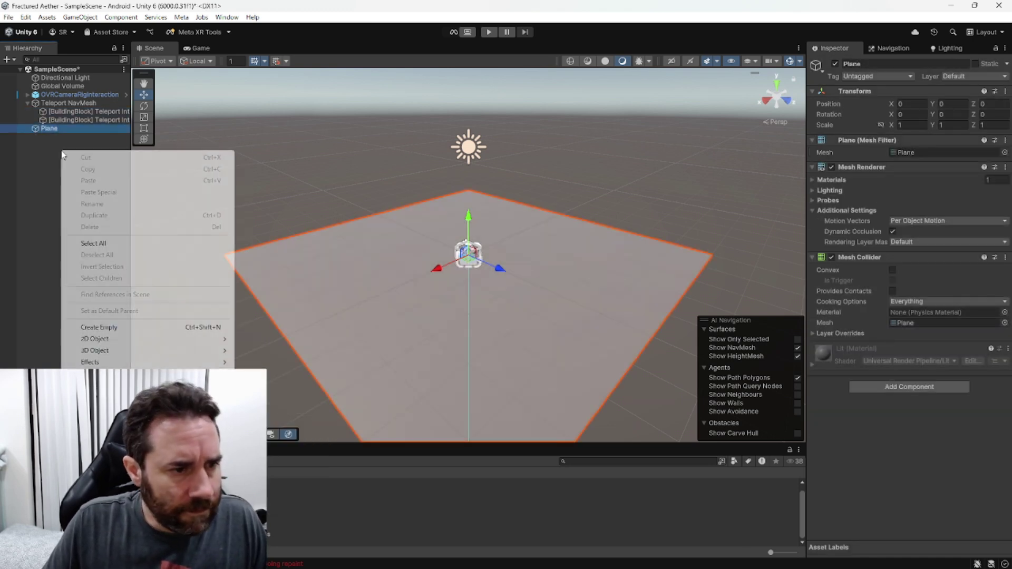
pyautogui.moveTo(151, 350)
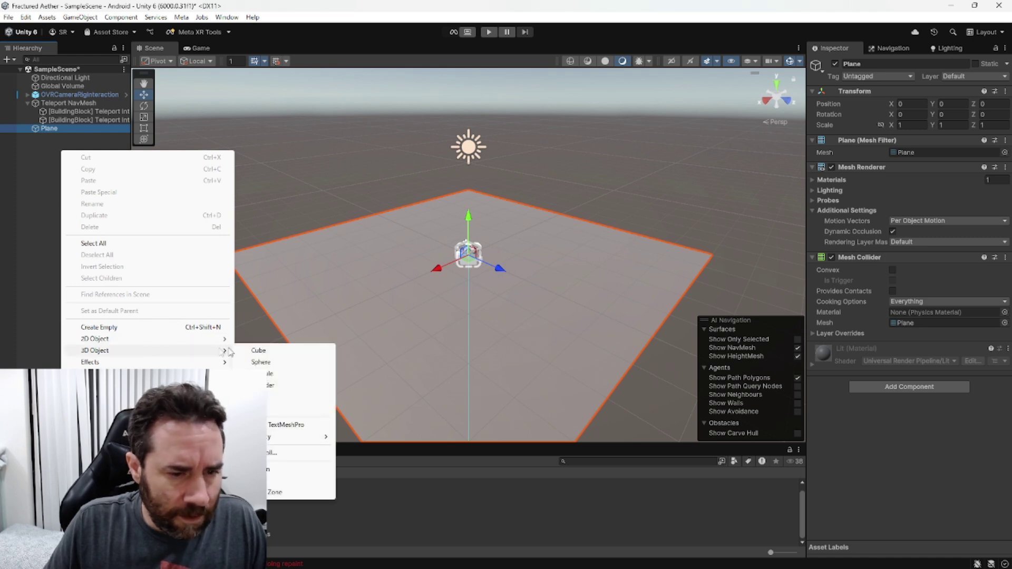
pyautogui.click(258, 351)
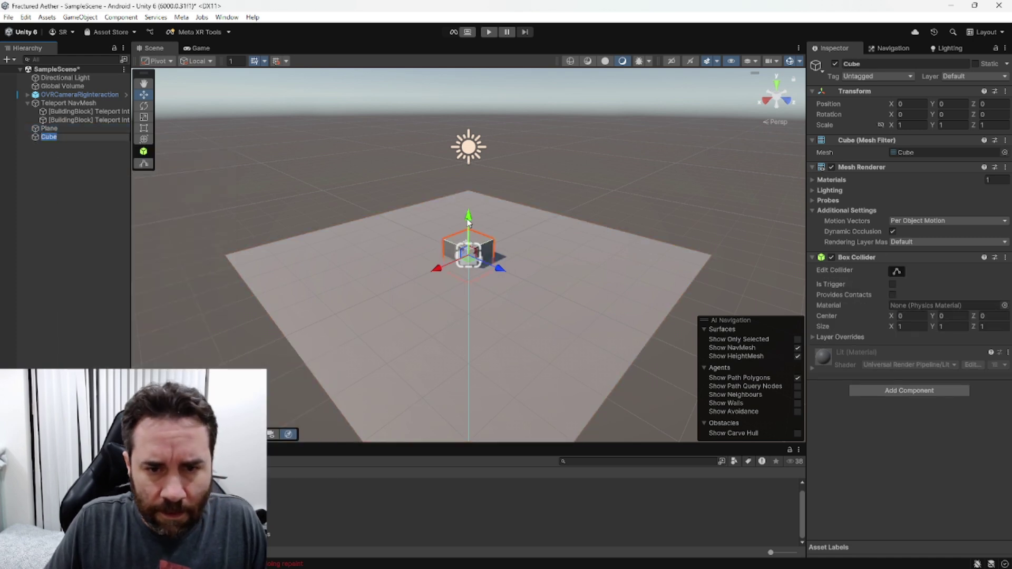
# Raise the cube onto the plane and move it to X 1.29, Y 0.47, Z -1.29.
pyautogui.moveTo(468, 223); pyautogui.dragTo(469, 210)
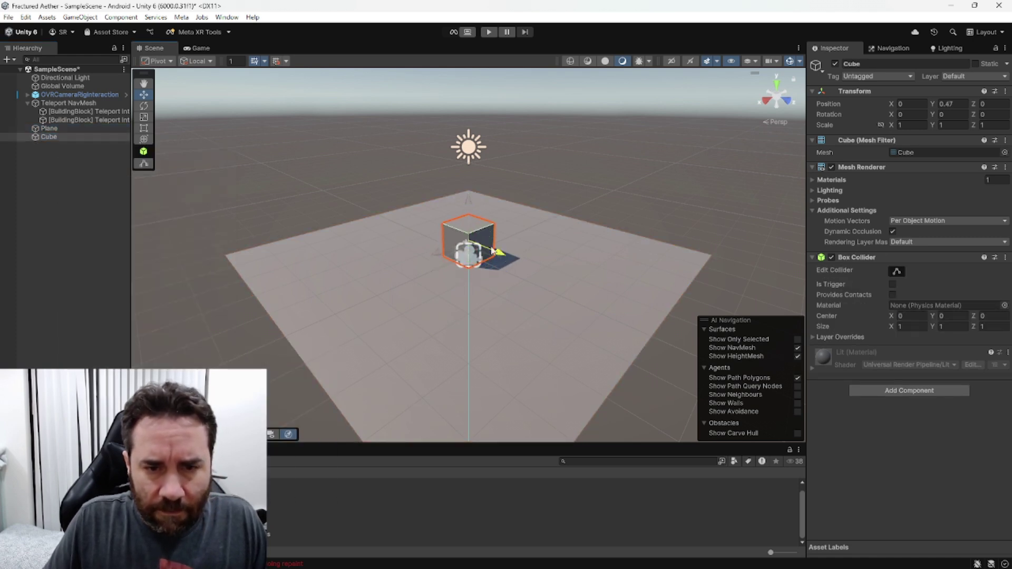
pyautogui.moveTo(493, 251); pyautogui.dragTo(417, 253)
pyautogui.scroll(2, 514, 352)
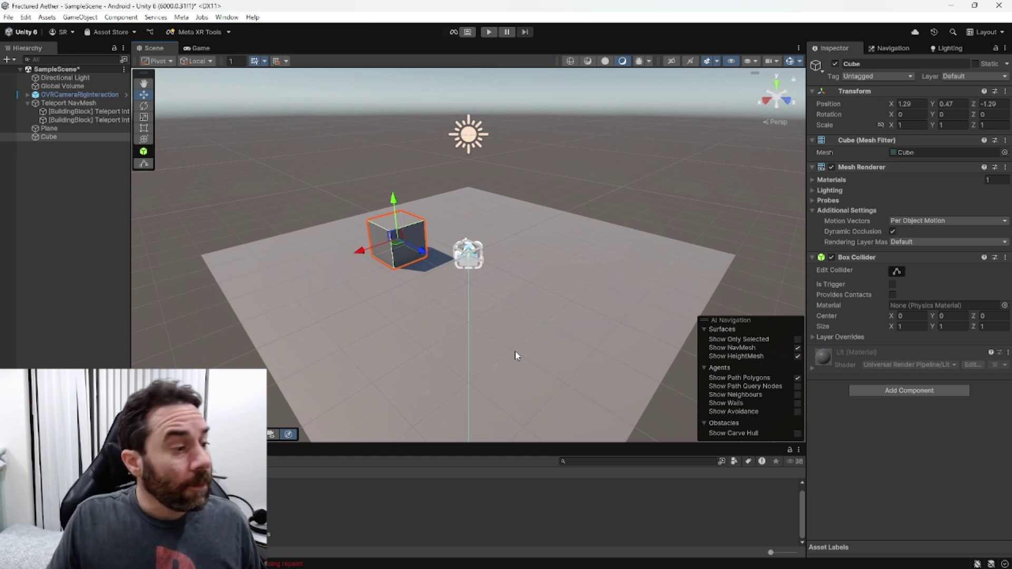
pyautogui.rightClick(66, 106)
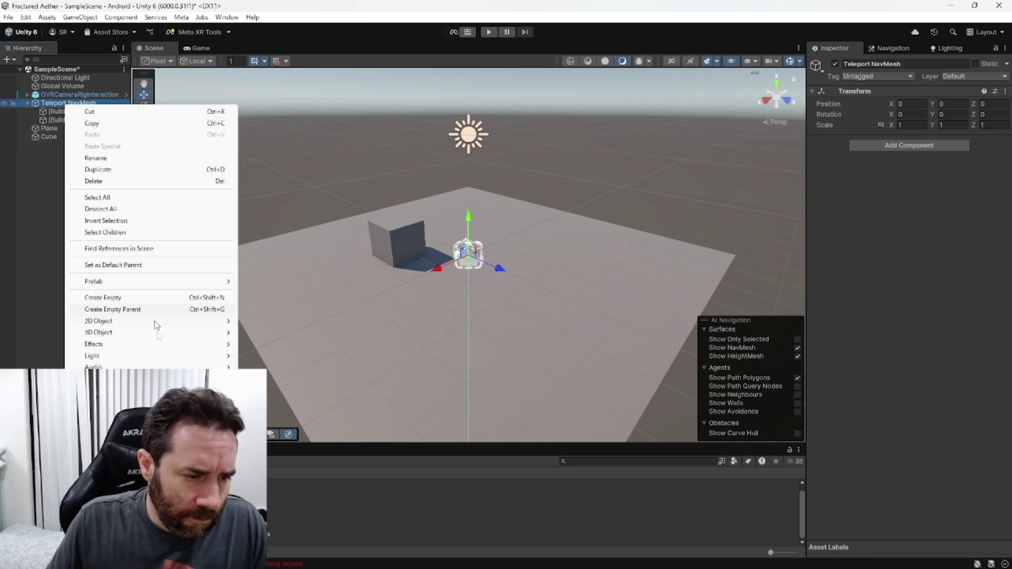
# Add an AI > NavMesh Surface under Teleport NavMesh, leaving Default Area as Walkable.
pyautogui.moveTo(158, 402)
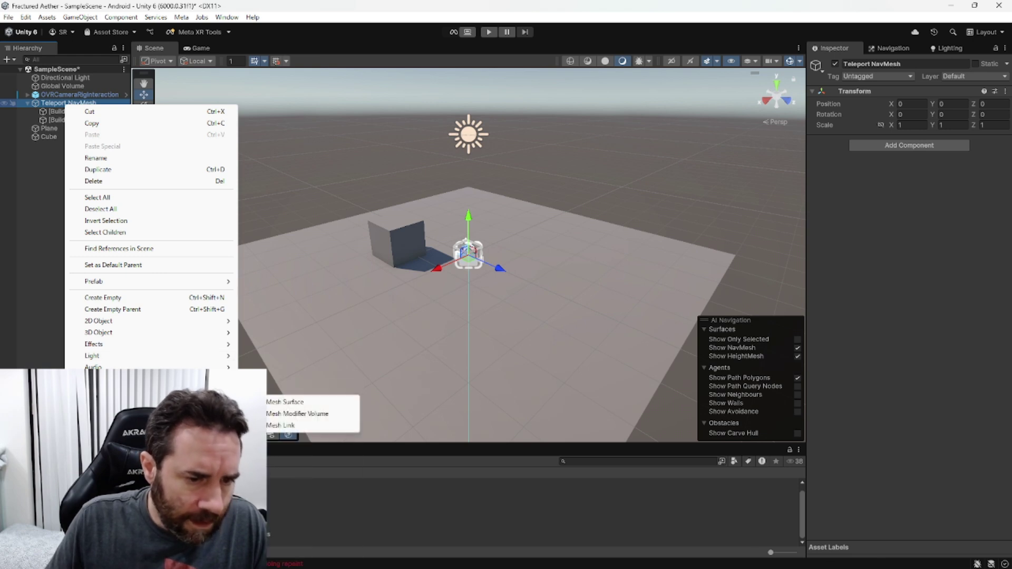
pyautogui.click(287, 402)
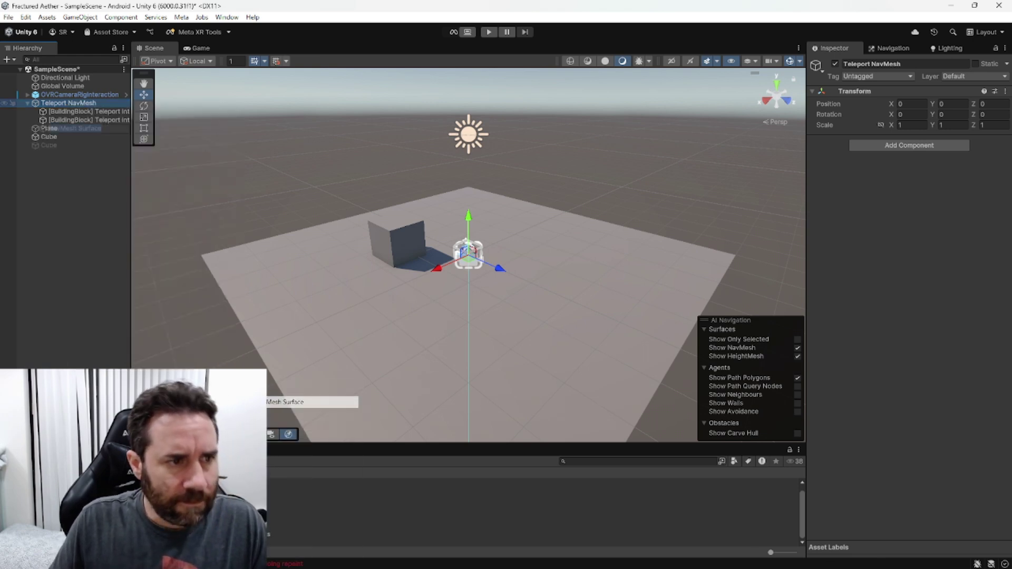
pyautogui.click(868, 408)
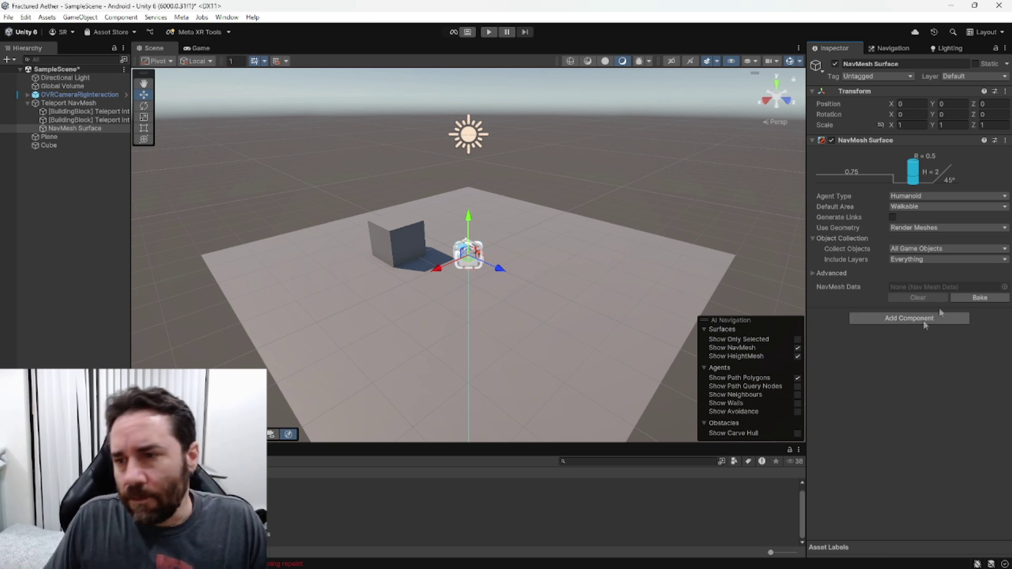
pyautogui.click(924, 207)
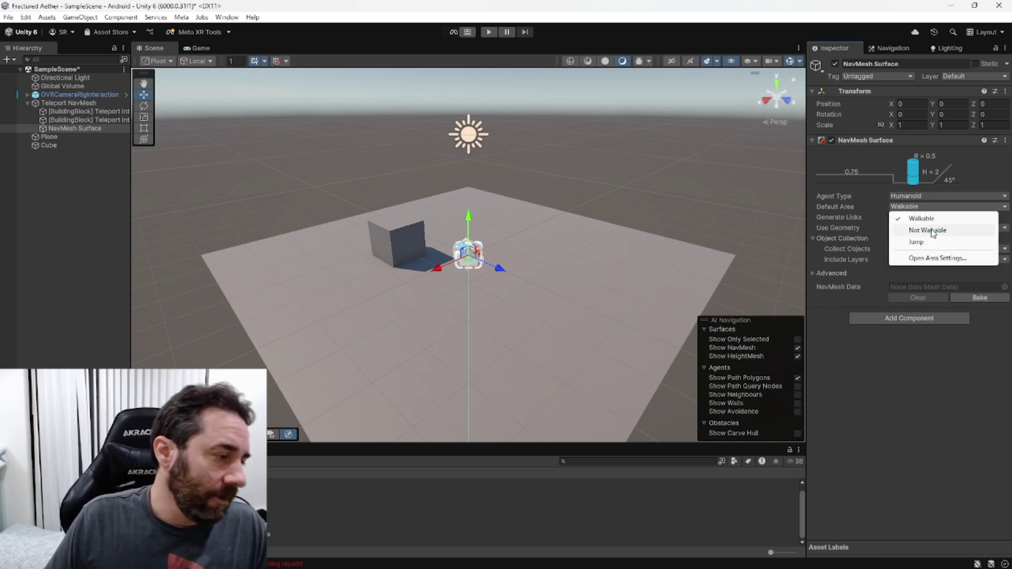
pyautogui.click(920, 218)
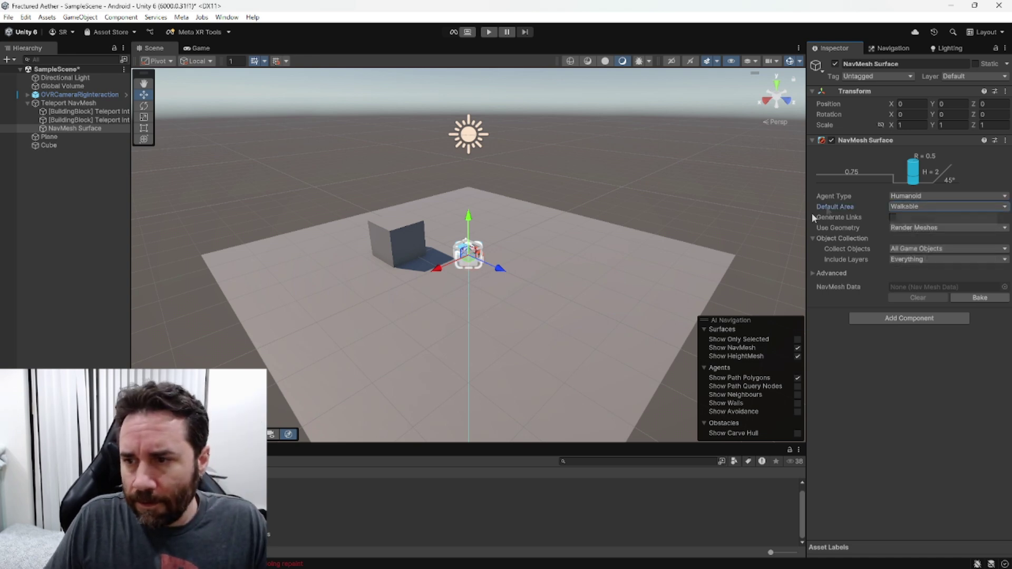
pyautogui.click(943, 382)
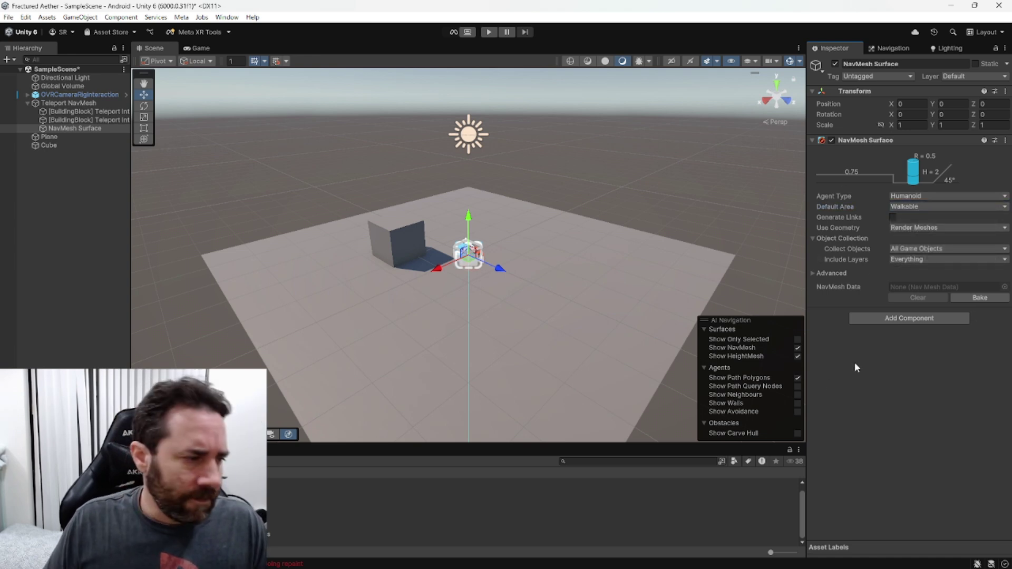
# Bake the NavMesh Surface and toggle Show NavMesh to check the blue walkable area.
pyautogui.click(990, 298)
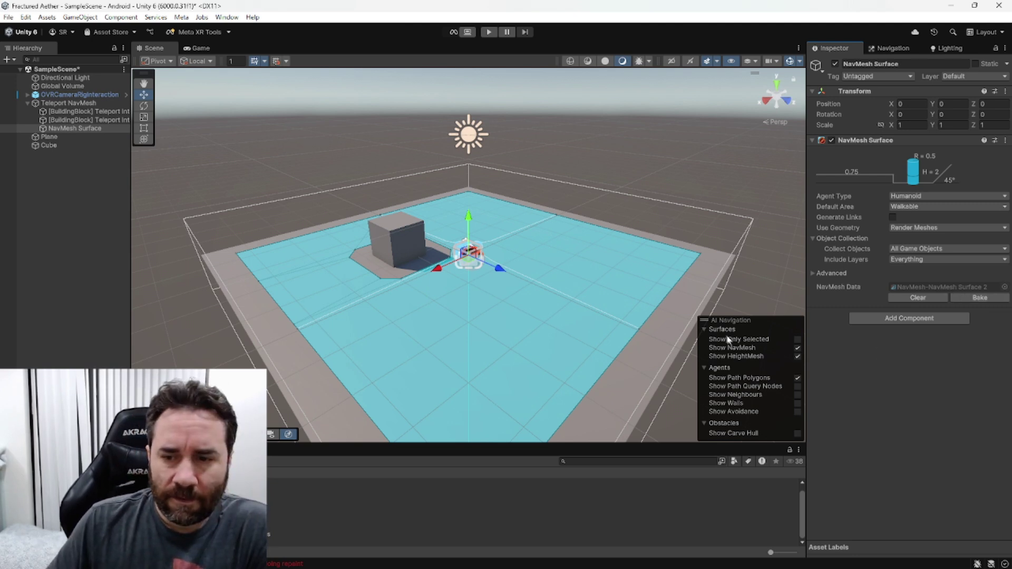
pyautogui.click(798, 349)
pyautogui.click(798, 348)
pyautogui.click(799, 348)
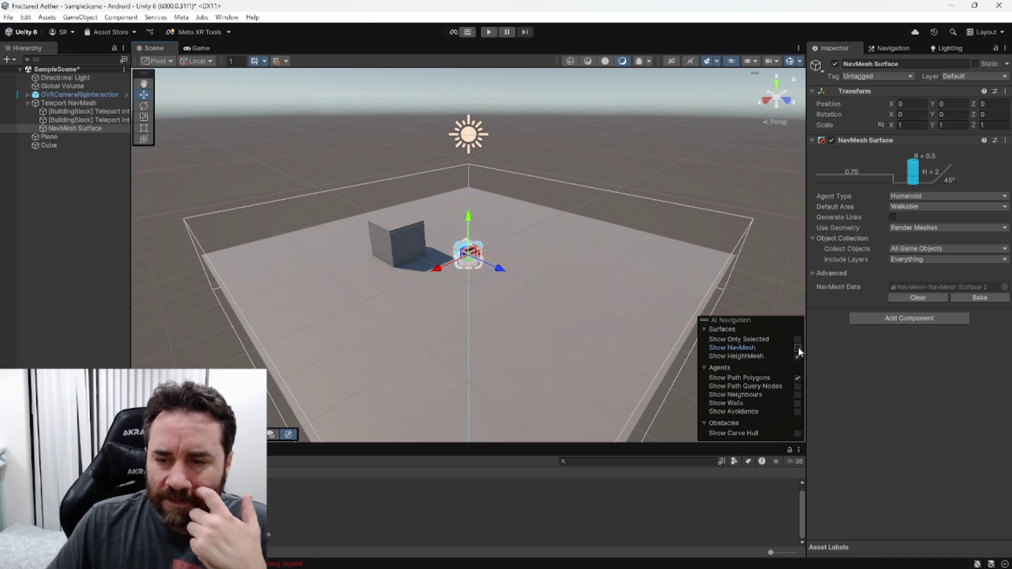
pyautogui.click(798, 348)
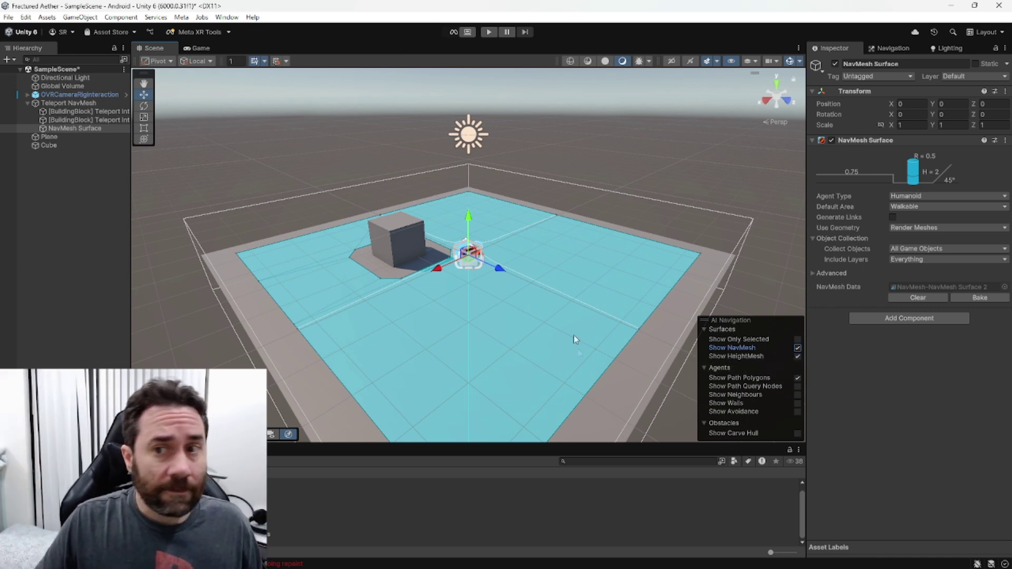
# Enter Play mode to test teleporting in the scene.
pyautogui.click(489, 32)
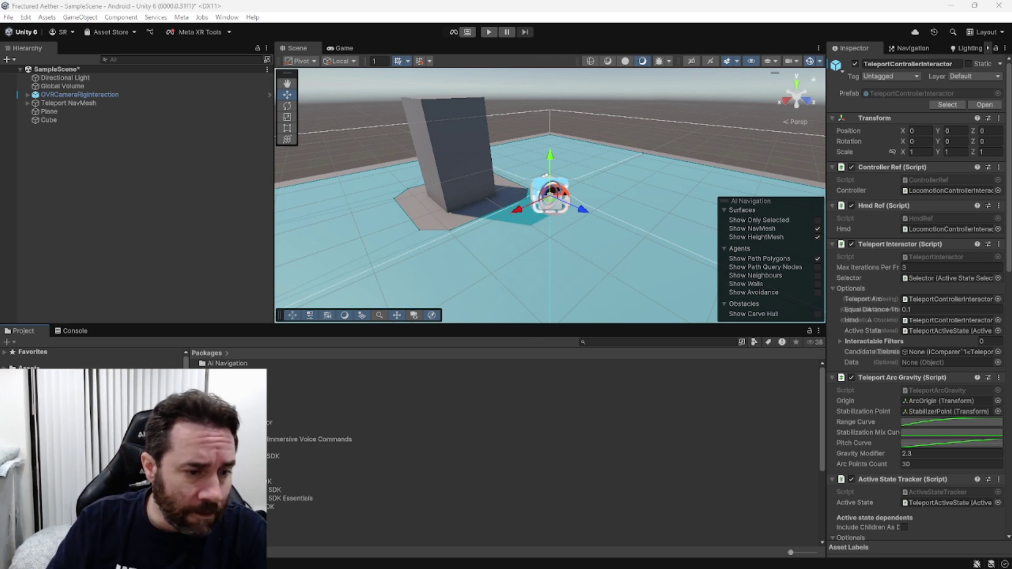
# Browse Meta XR Interaction SDK Essentials > Runtime > Prefabs > Locomotion and select the ControllerSlide prefab.
pyautogui.scroll(-5, 92, 359)
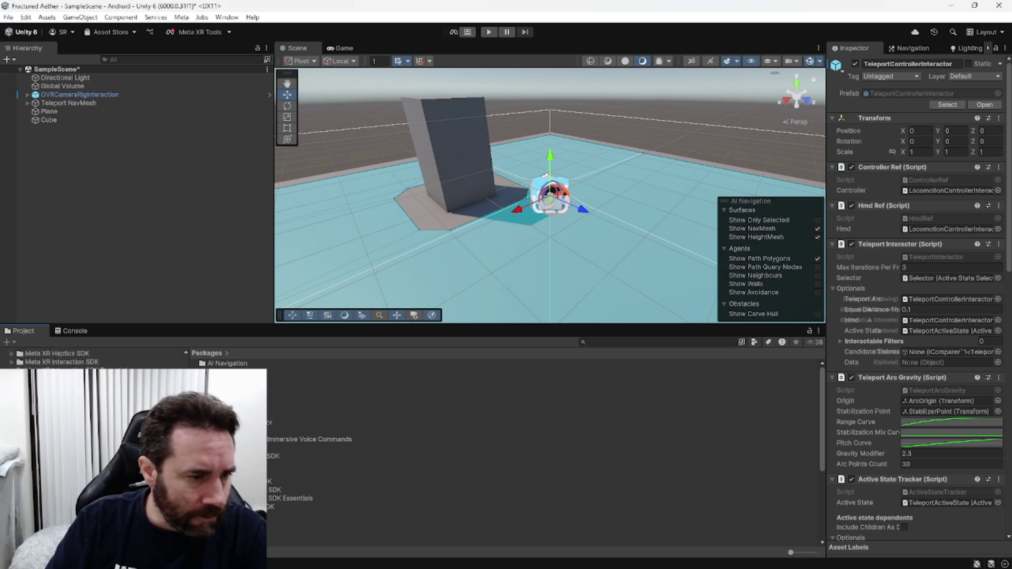
pyautogui.click(69, 370)
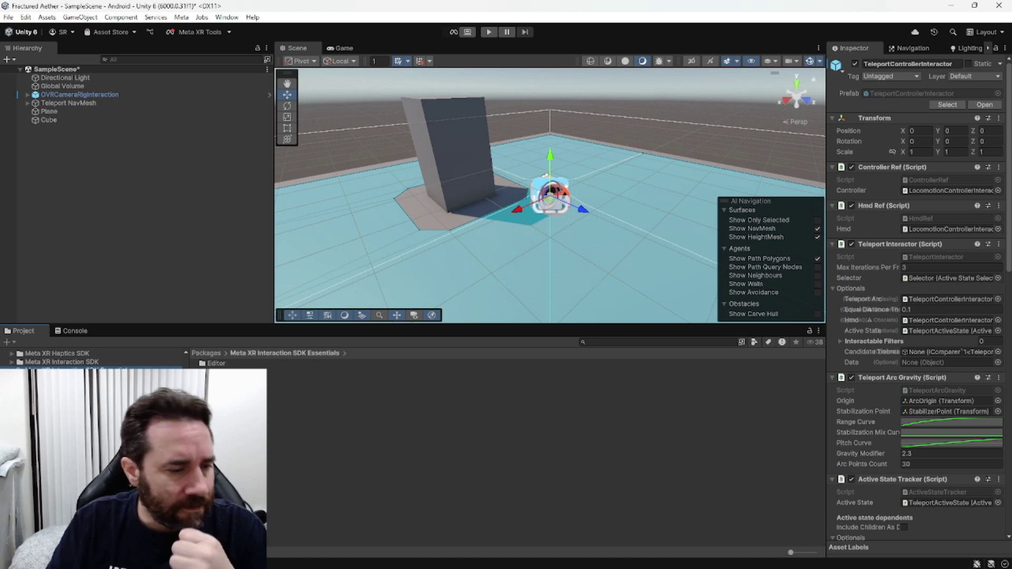
pyautogui.click(79, 379)
pyautogui.click(90, 404)
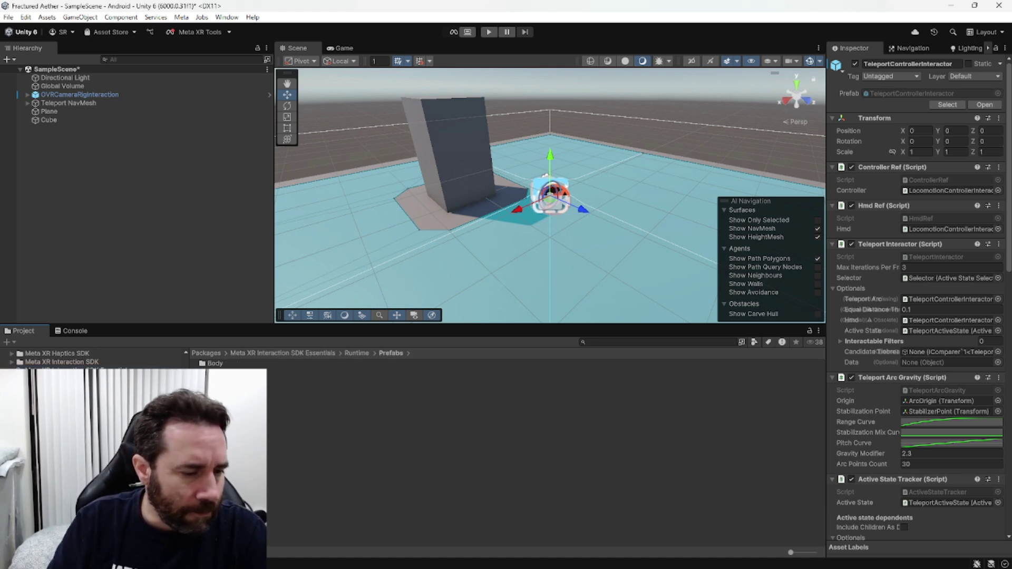
pyautogui.scroll(-3, 79, 395)
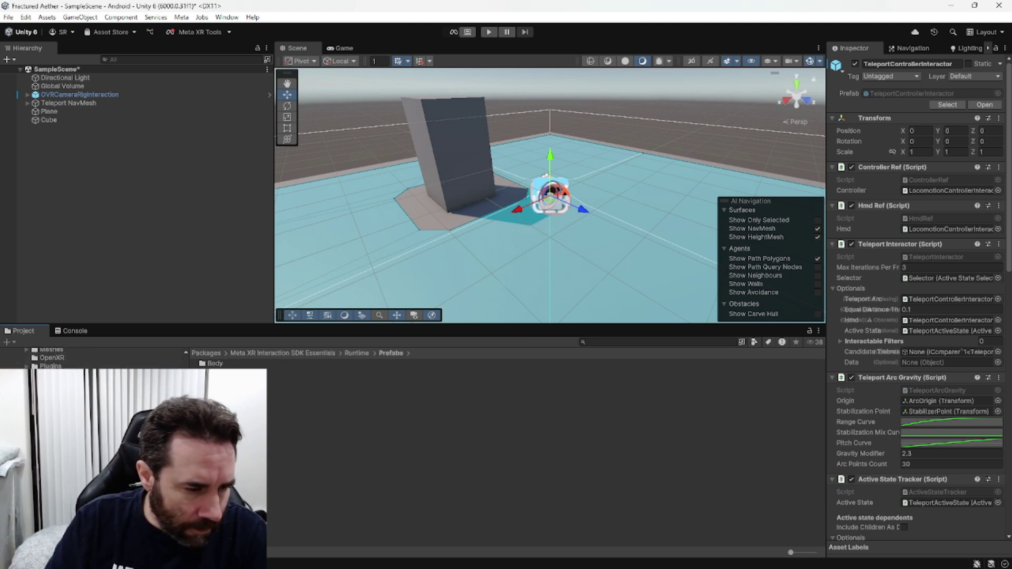
pyautogui.click(100, 412)
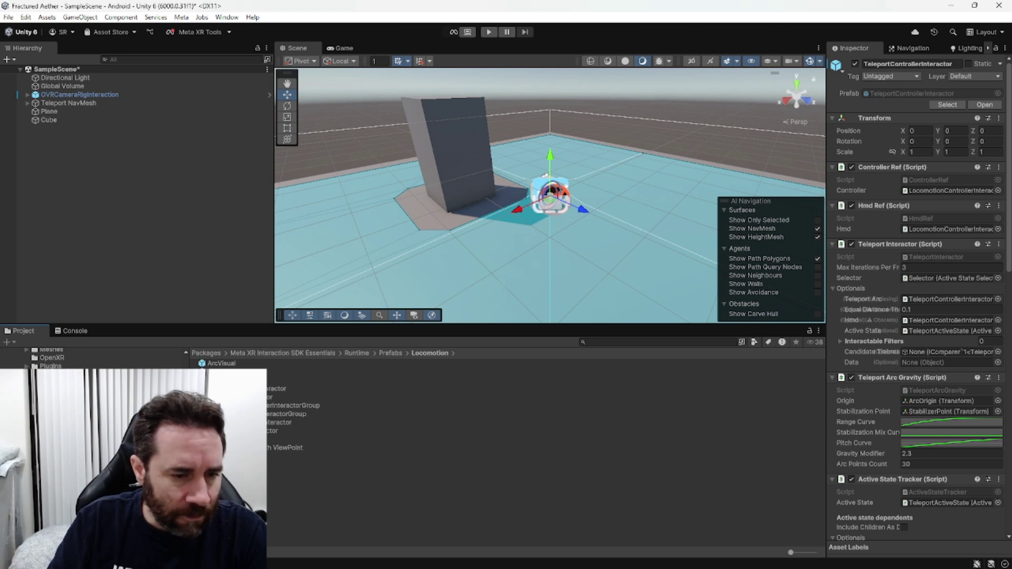
pyautogui.click(232, 371)
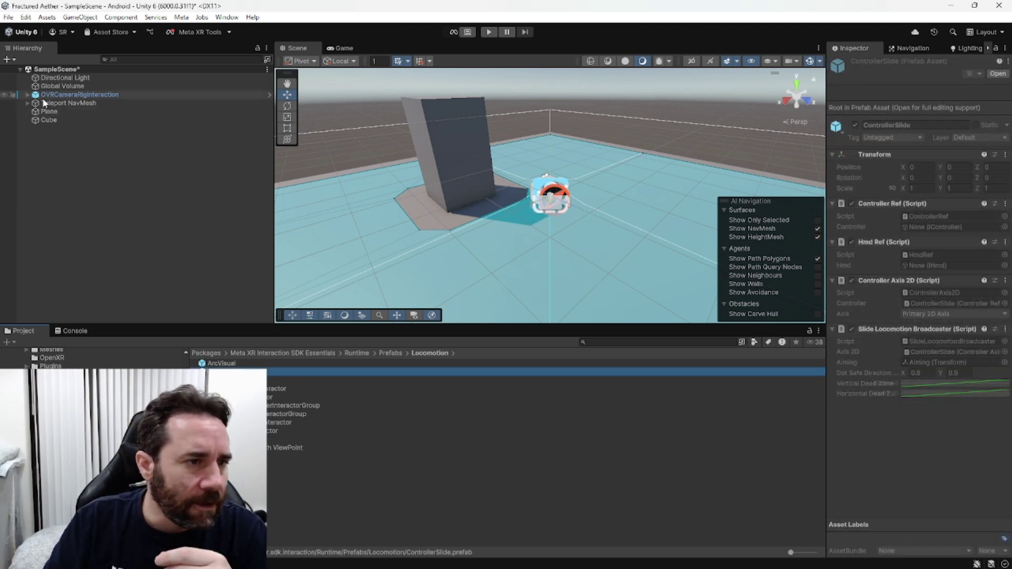
# Expand OVRCameraRig down to LeftController's LocomotionControllerInteractorGroup and select TeleportControllerInteractor.
pyautogui.click(27, 94)
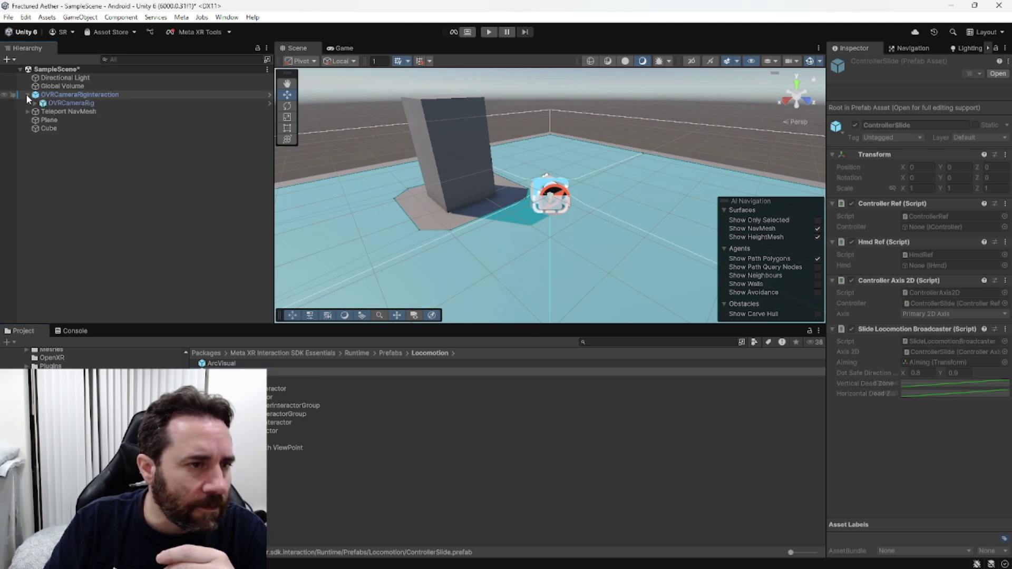
pyautogui.click(32, 103)
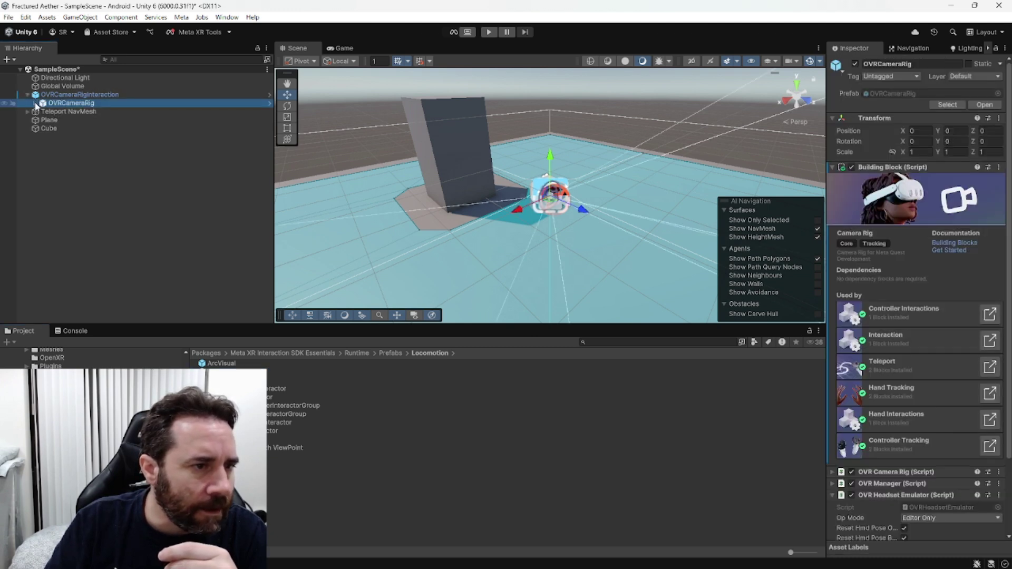
pyautogui.click(35, 103)
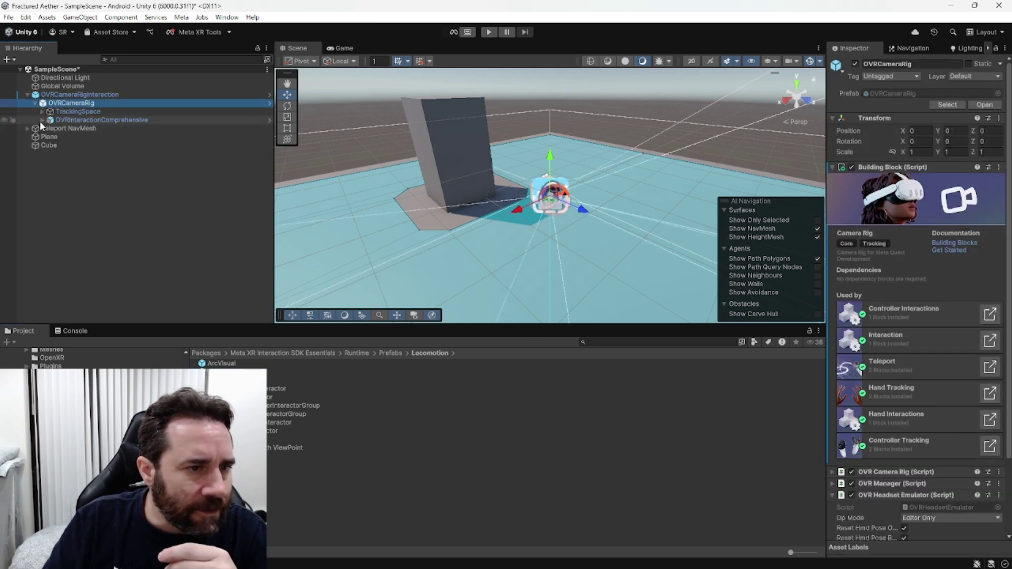
pyautogui.click(43, 121)
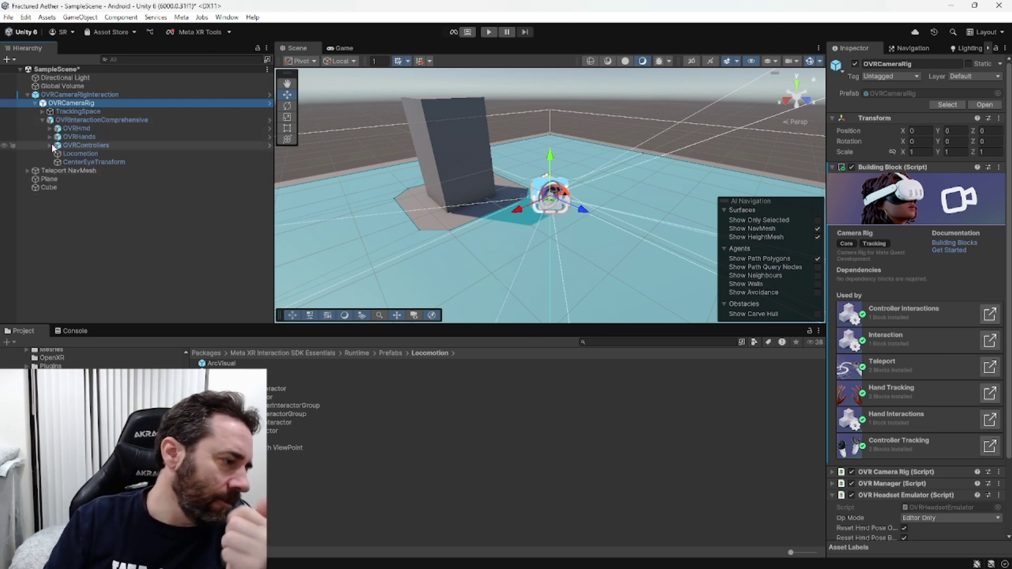
pyautogui.click(50, 146)
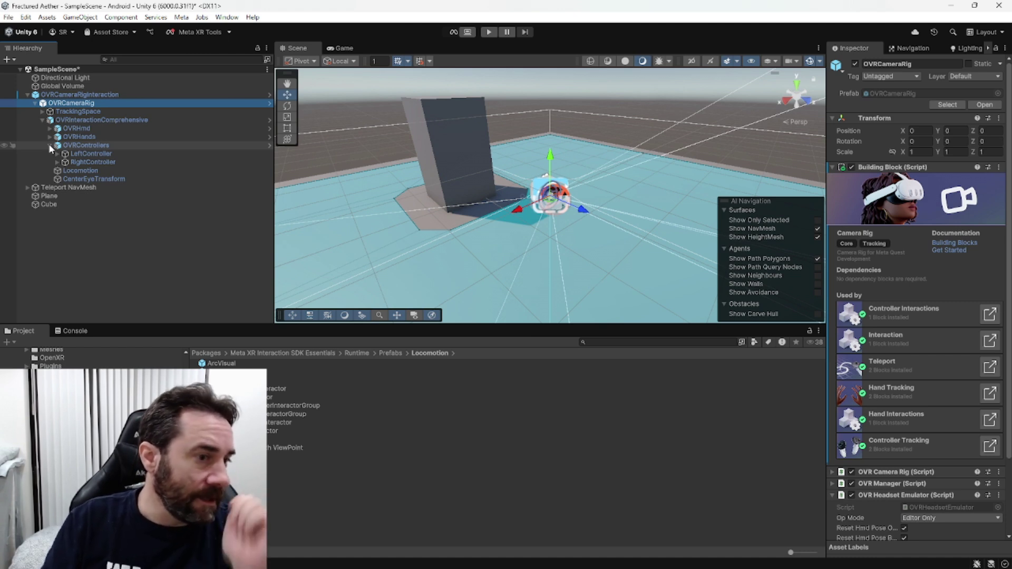
pyautogui.click(57, 154)
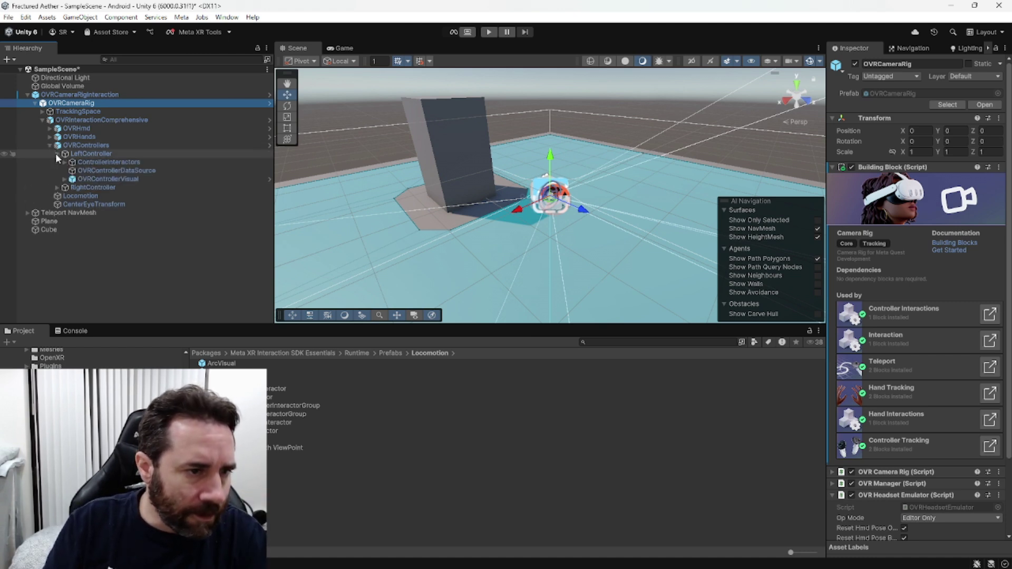
pyautogui.click(65, 162)
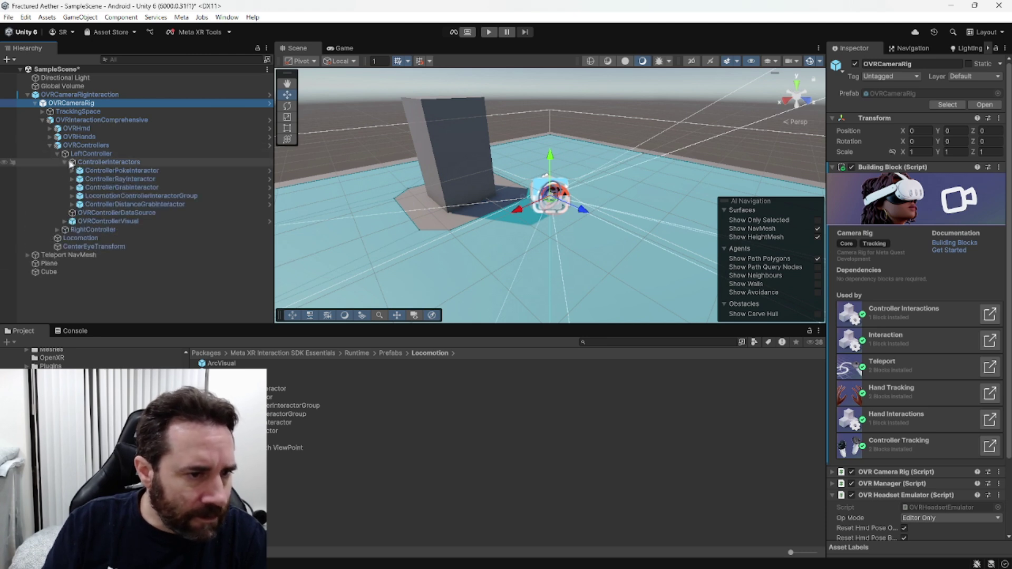
pyautogui.click(72, 197)
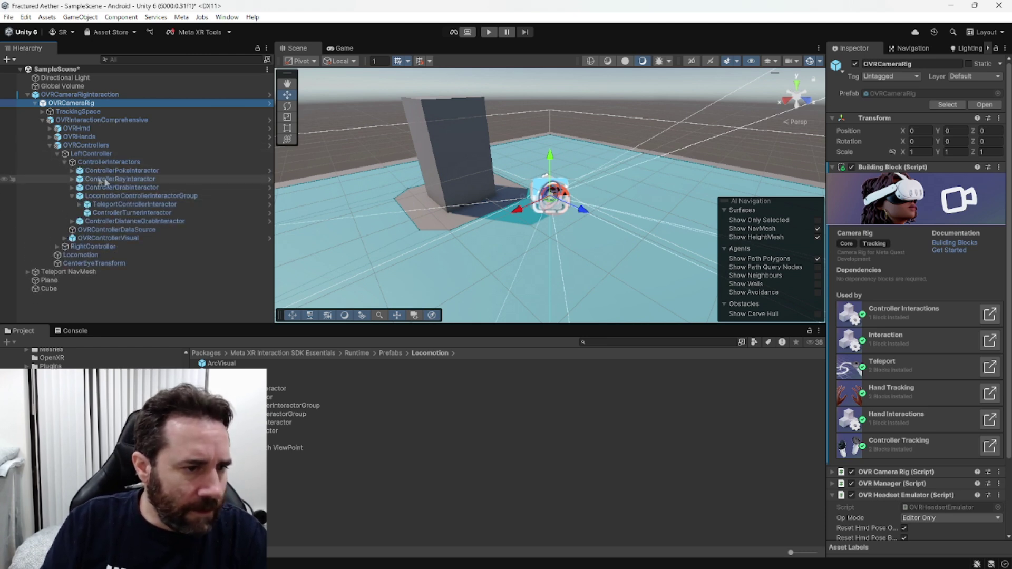
pyautogui.click(123, 205)
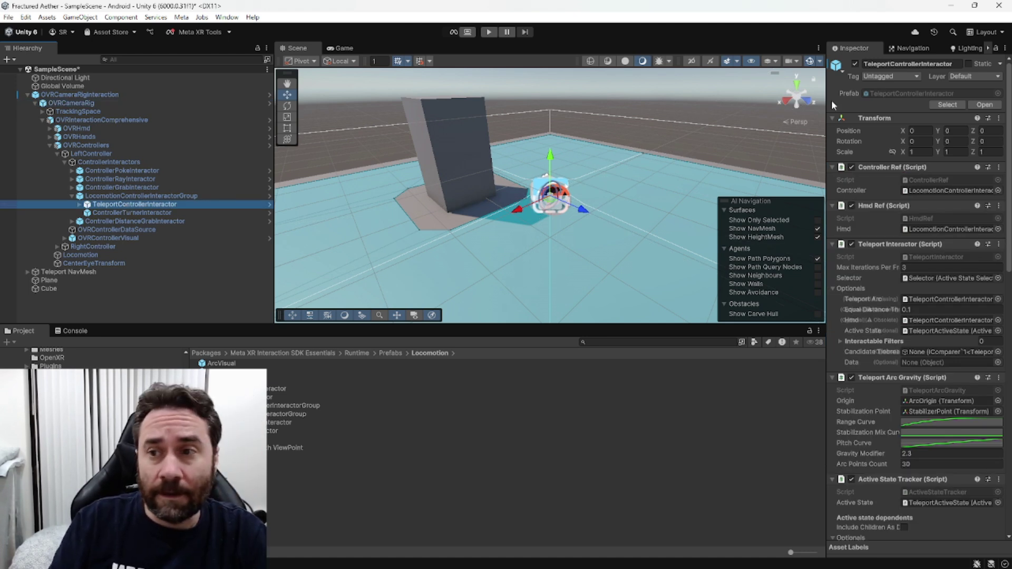
# Deactivate TeleportControllerInteractor and drop the ControllerSlide prefab into LocomotionControllerInteractorGroup.
pyautogui.click(855, 63)
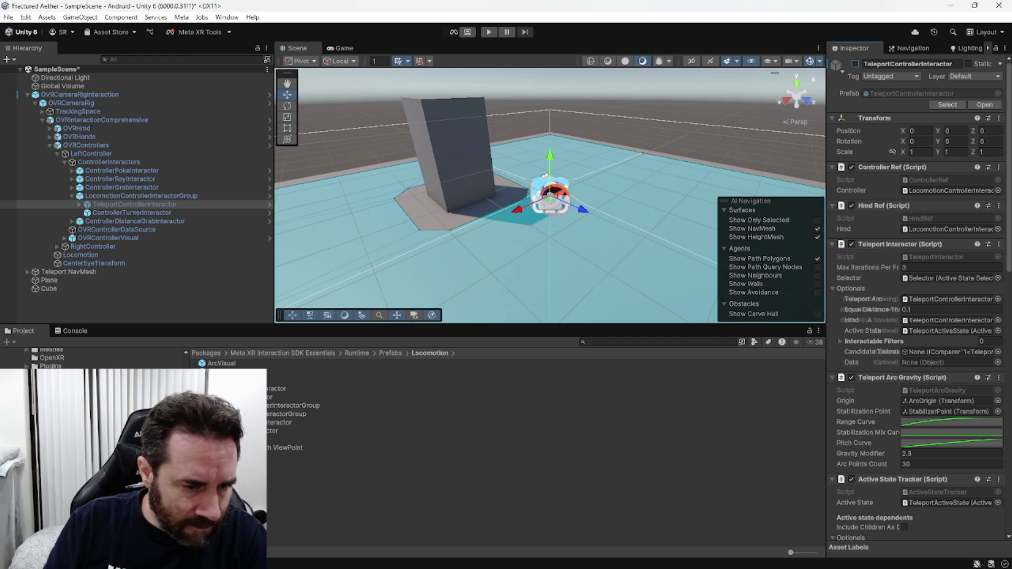
pyautogui.click(163, 203)
pyautogui.moveTo(163, 198); pyautogui.dragTo(162, 198)
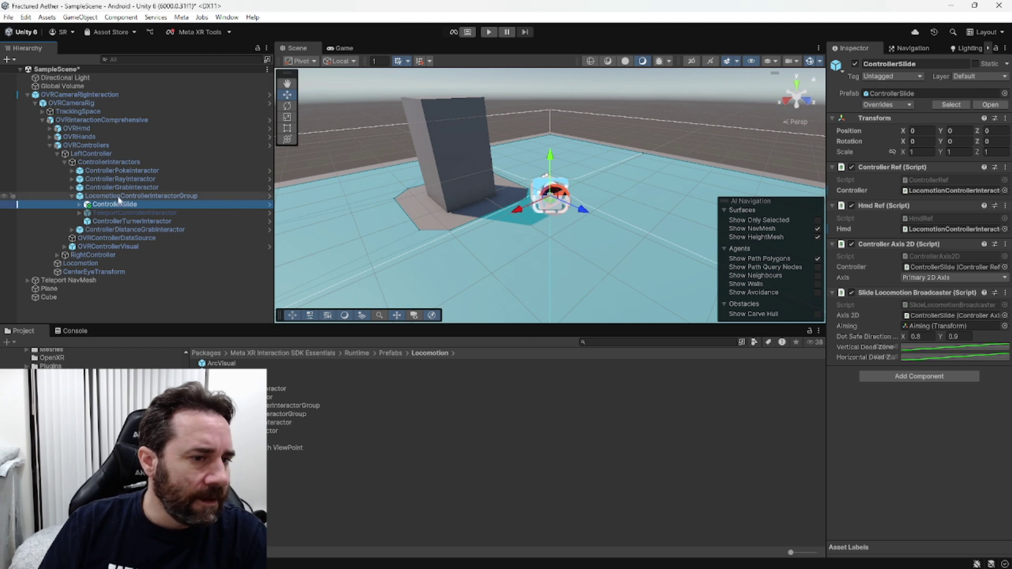
# Assign ControllerSlide to Element 0 of LocomotionControllerInteractorGroup's Broadcasters list.
pyautogui.click(142, 196)
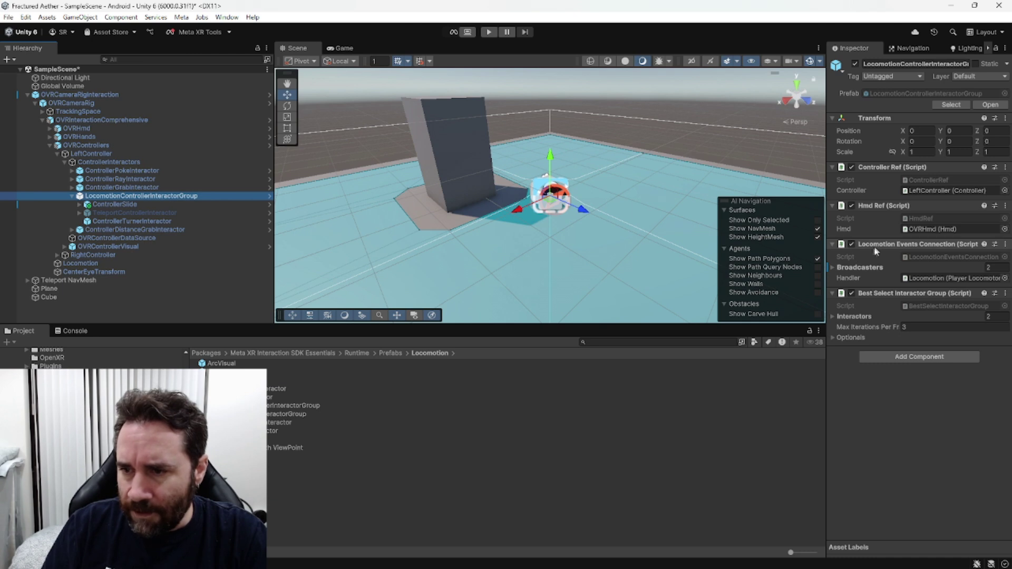
pyautogui.click(832, 267)
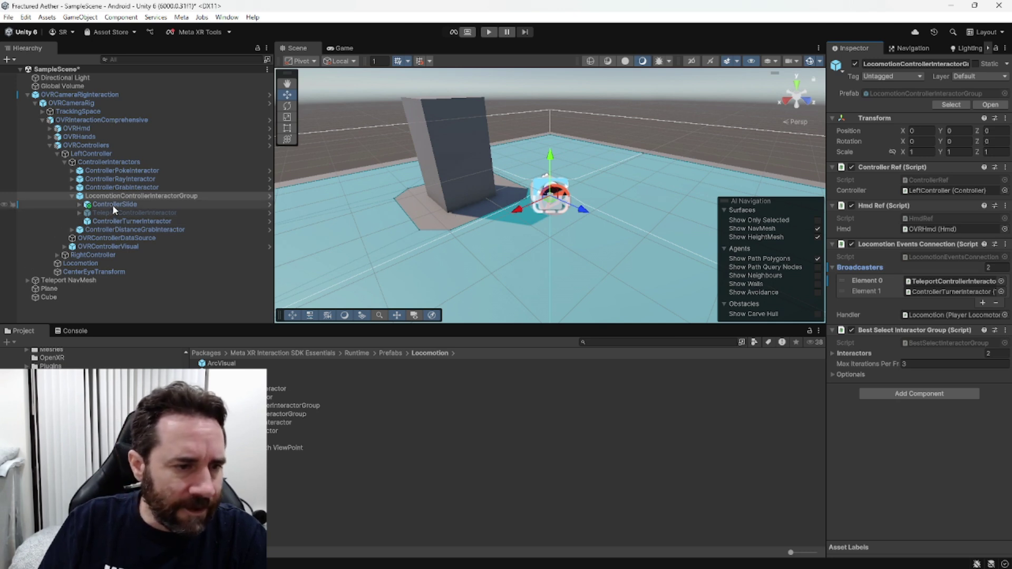
pyautogui.moveTo(113, 208); pyautogui.dragTo(920, 282)
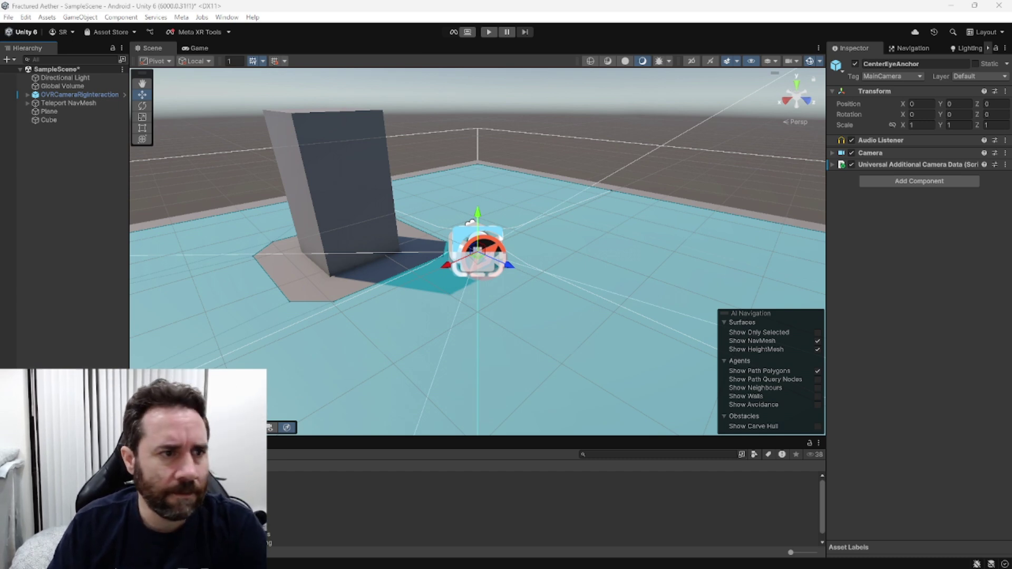
# Attach the MetaXRHeadBlocking script to CenterEyeAnchor under TrackingSpace and assign OVRCameraRig as Player.
pyautogui.click(27, 96)
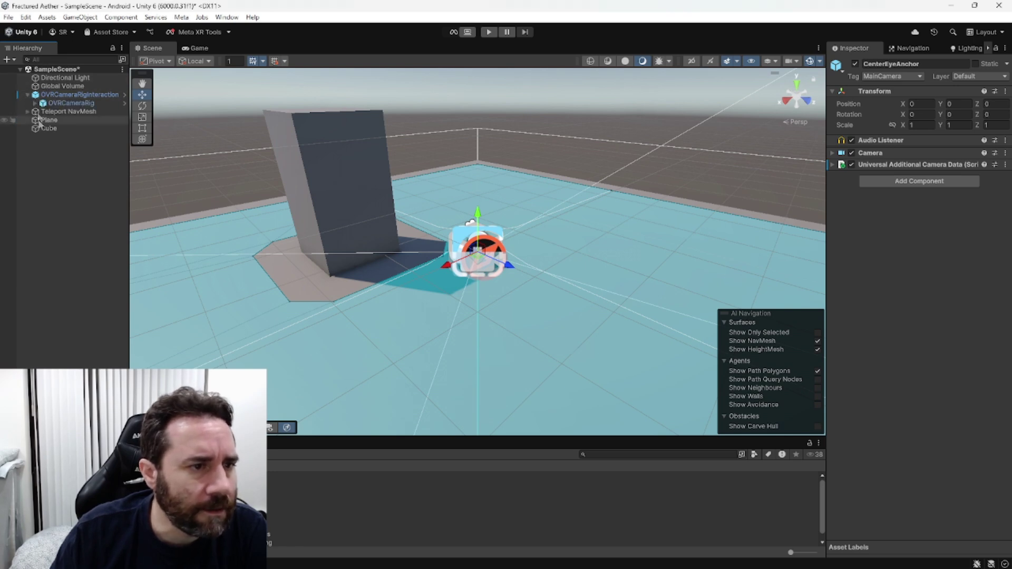
pyautogui.click(35, 104)
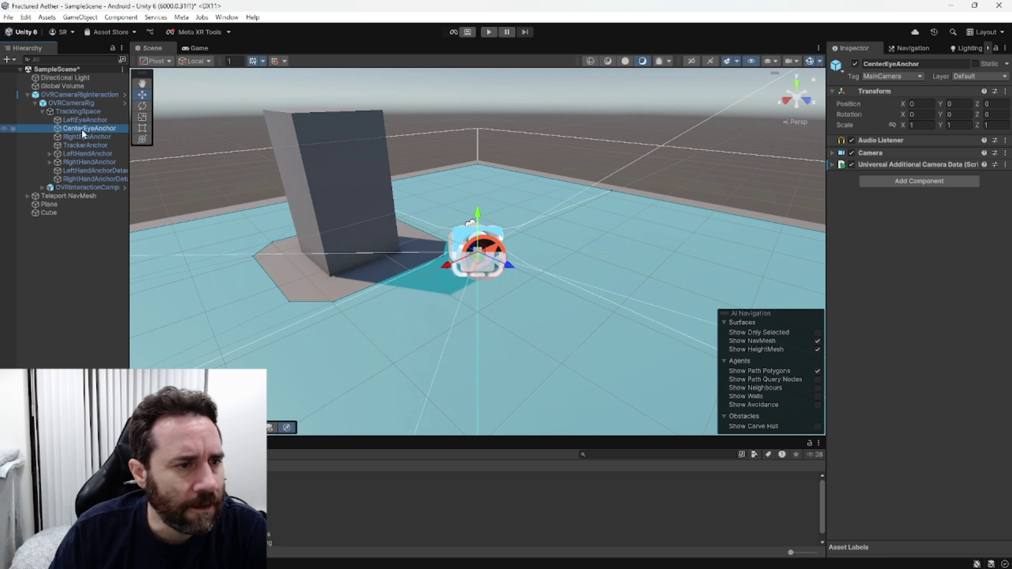
pyautogui.click(83, 129)
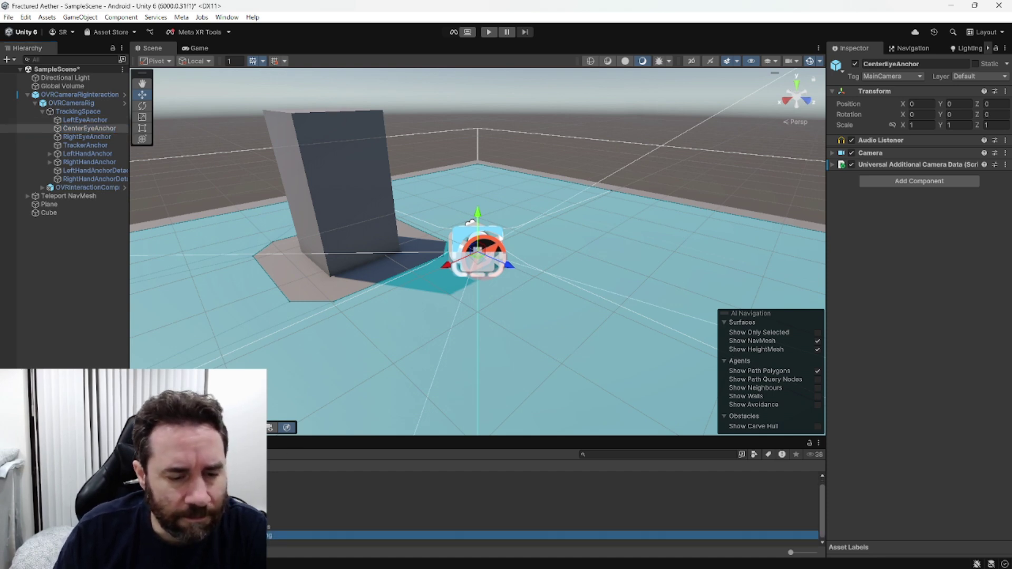
pyautogui.click(914, 220)
pyautogui.moveTo(914, 221); pyautogui.dragTo(910, 214)
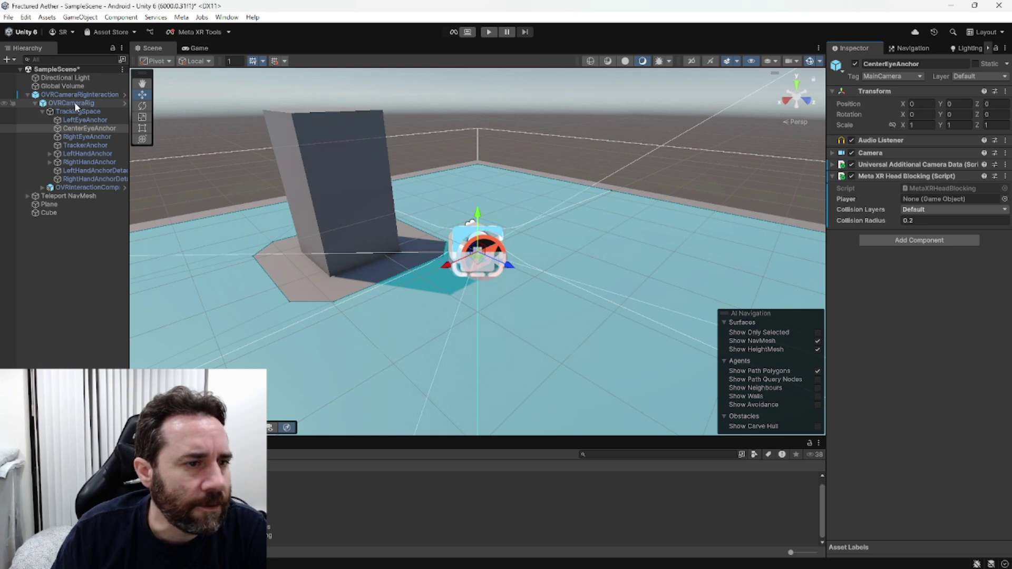
pyautogui.moveTo(74, 102); pyautogui.dragTo(910, 207)
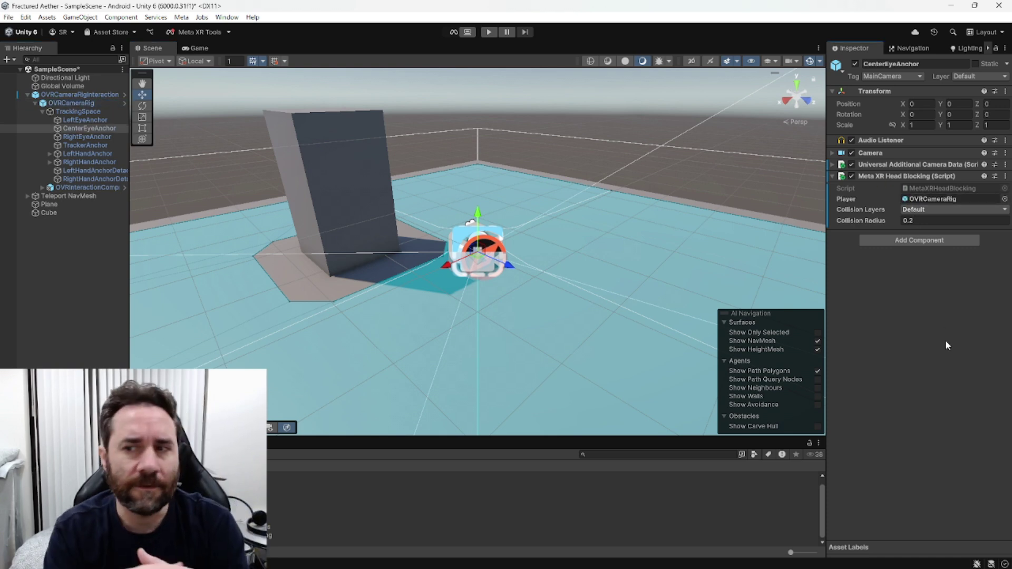